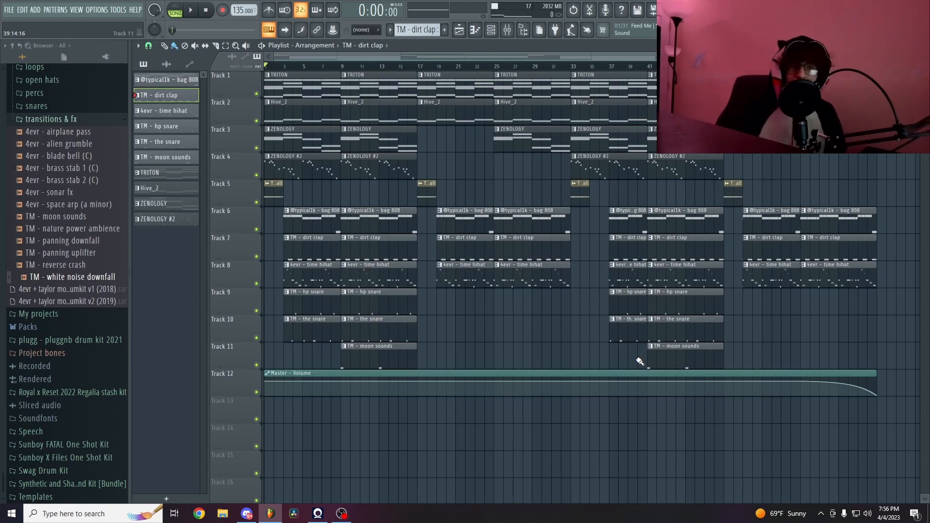
# Step: Open the TRITON pattern from Track 1 in the piano roll and play back its chords from the start
pyautogui.click(342, 82)
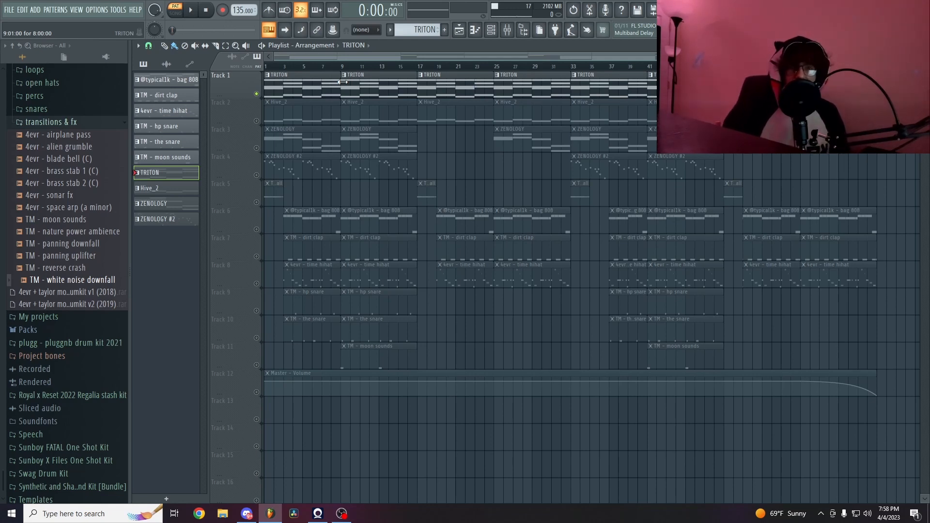
pyautogui.doubleClick(297, 84)
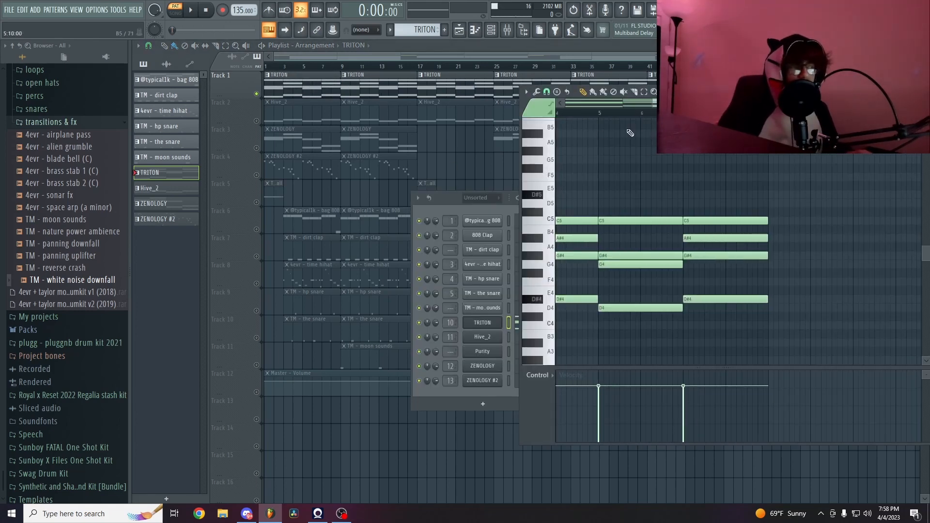
pyautogui.moveTo(622, 104); pyautogui.dragTo(545, 107)
pyautogui.press('space')
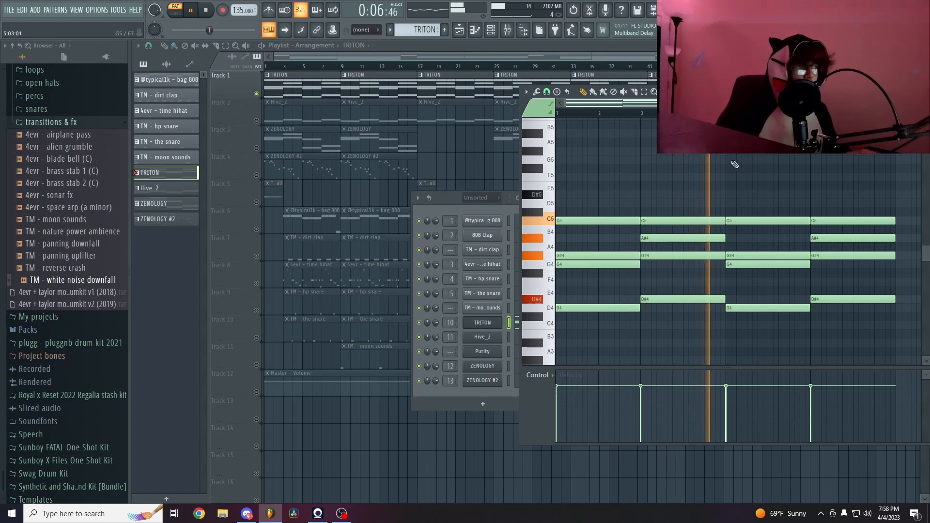
pyautogui.press('space')
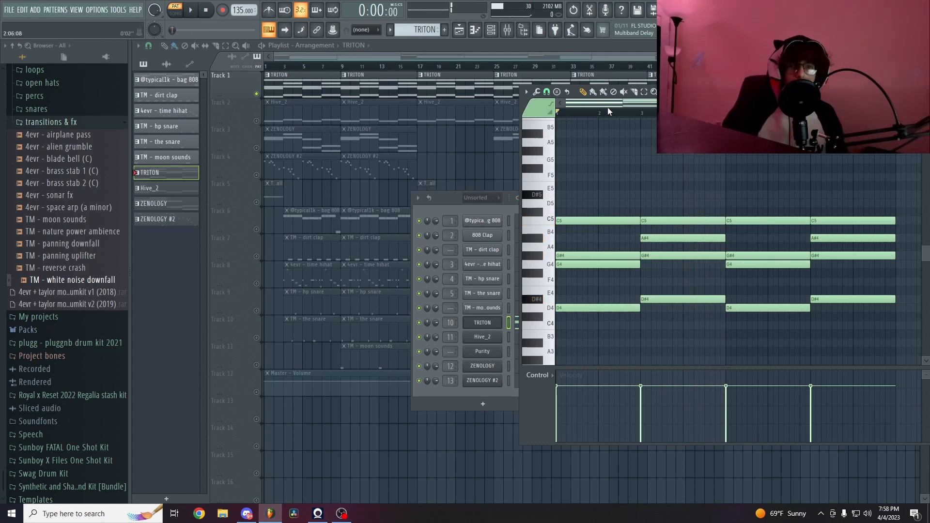
# Step: Set the piano roll's scale highlighting to D# Major
pyautogui.click(526, 94)
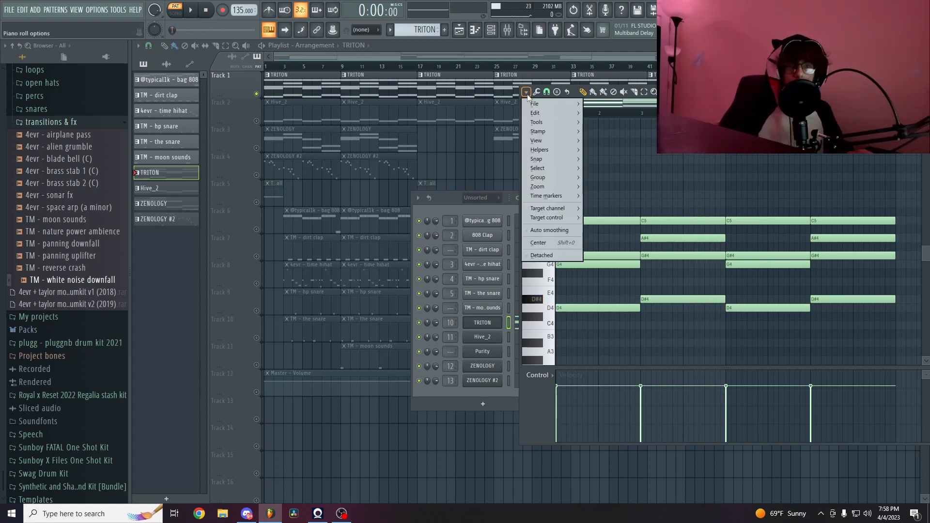
pyautogui.moveTo(563, 139)
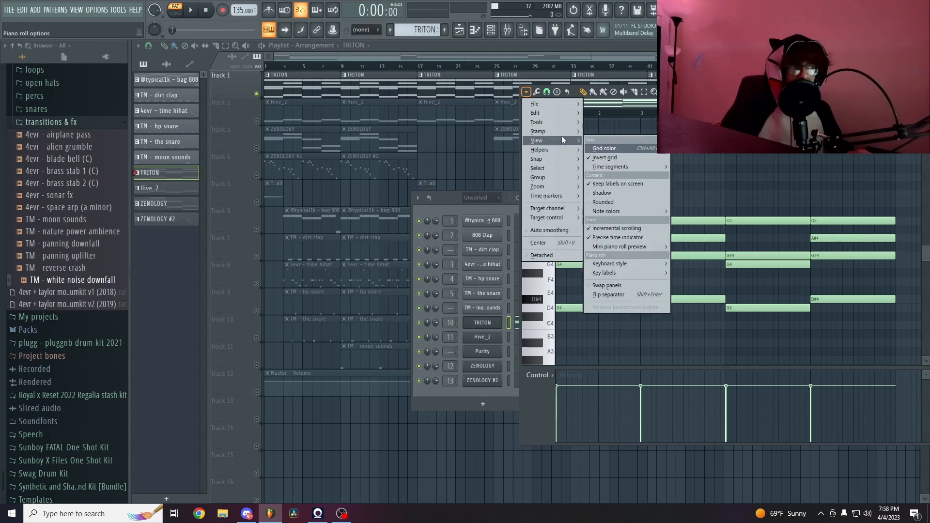
pyautogui.moveTo(623, 160)
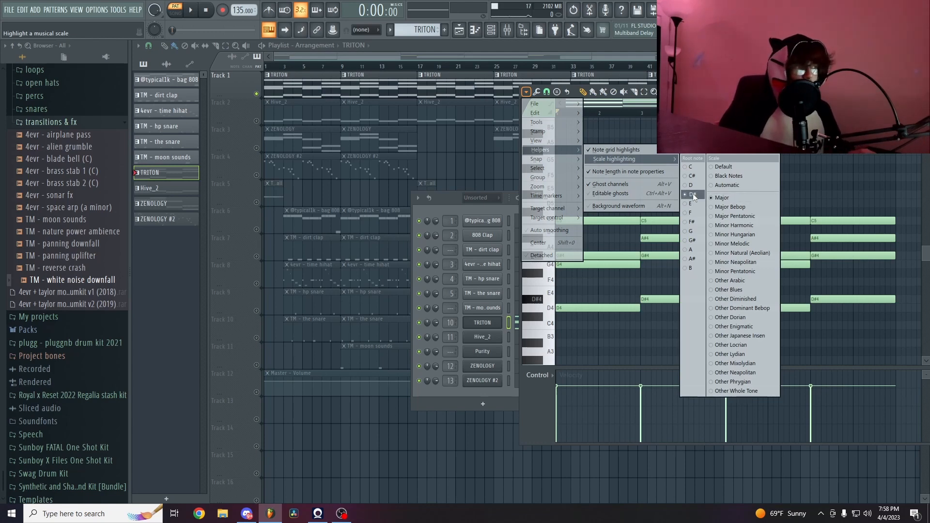
pyautogui.click(725, 199)
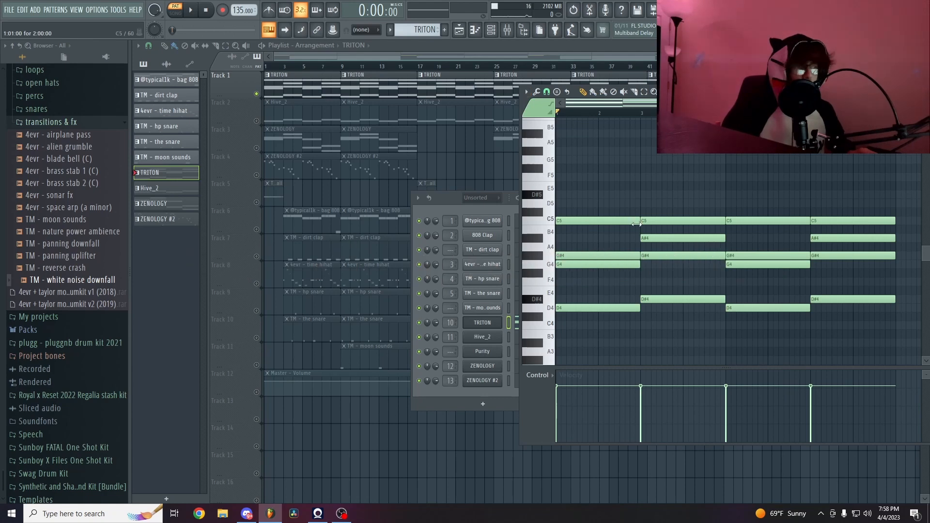
# Step: Select the G4 and G#4 notes of the first TRITON chord and all notes of the second chord to examine them
pyautogui.moveTo(619, 286); pyautogui.dragTo(590, 258)
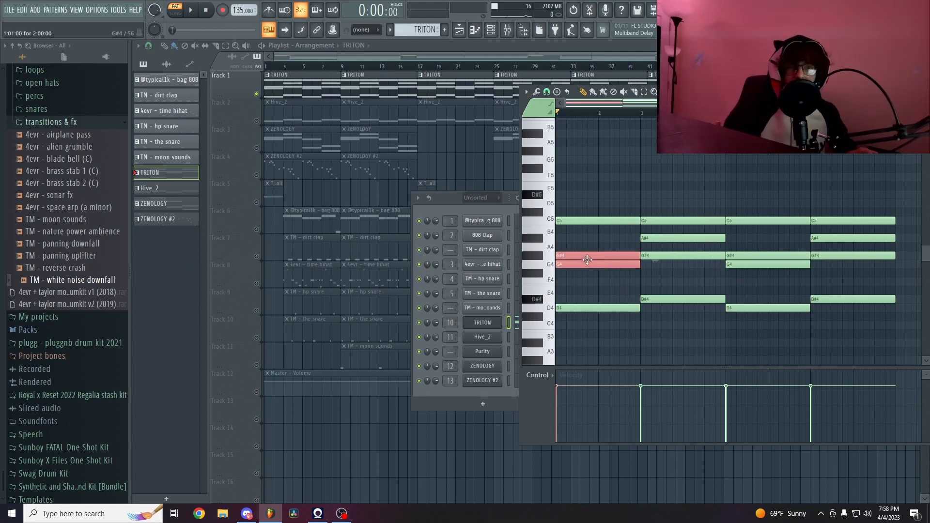
pyautogui.moveTo(684, 331); pyautogui.dragTo(673, 218)
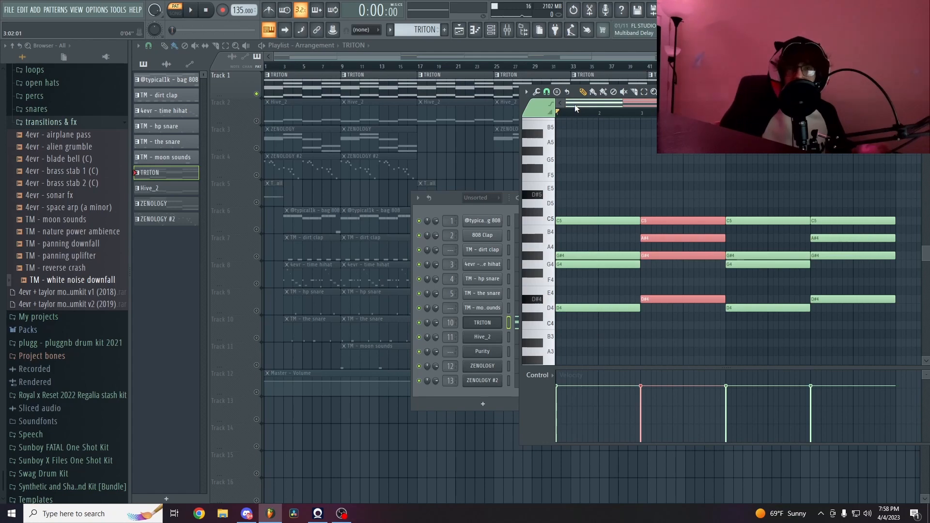
pyautogui.click(271, 57)
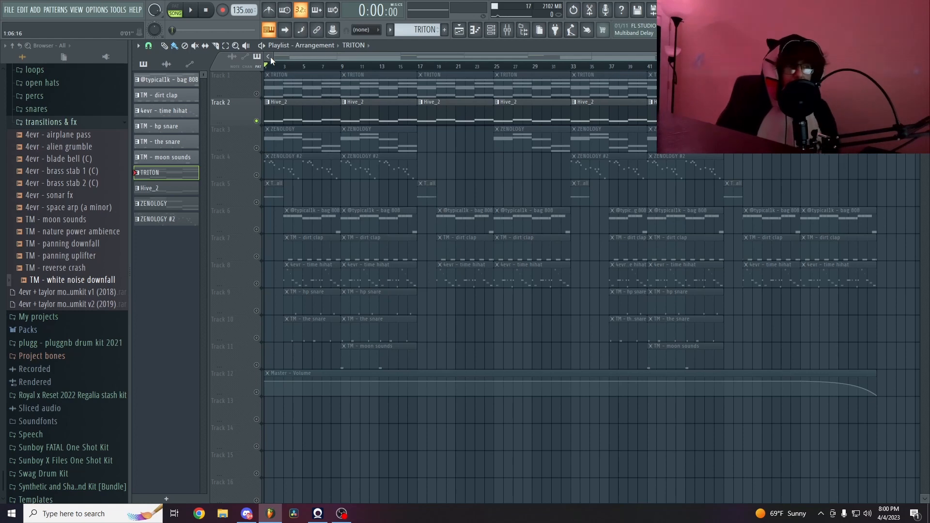
# Step: Open the Hive_2 pattern in the piano roll, play it back and select all its notes
pyautogui.doubleClick(489, 124)
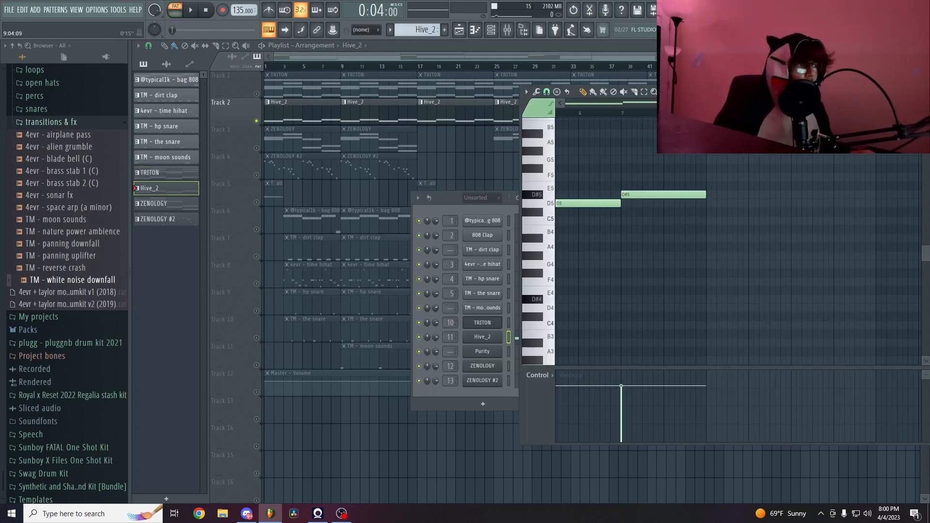
pyautogui.press('space')
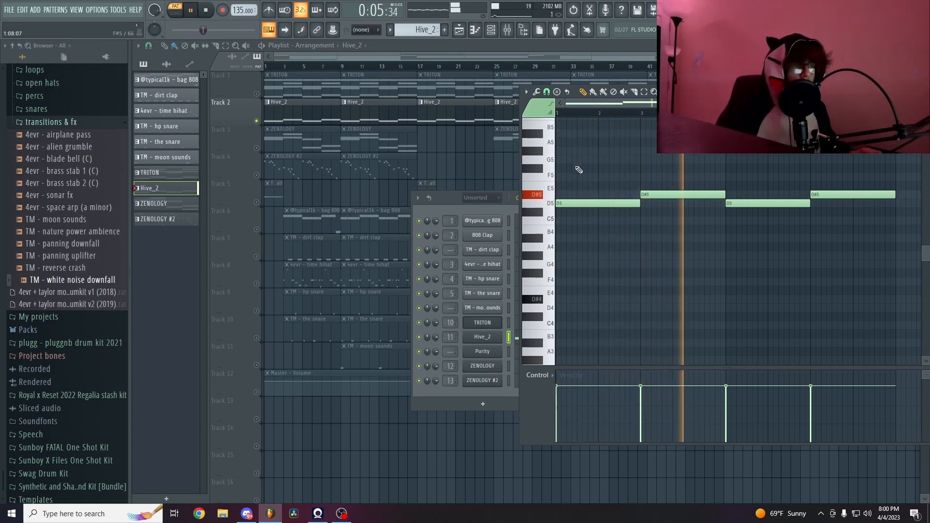
pyautogui.press('space')
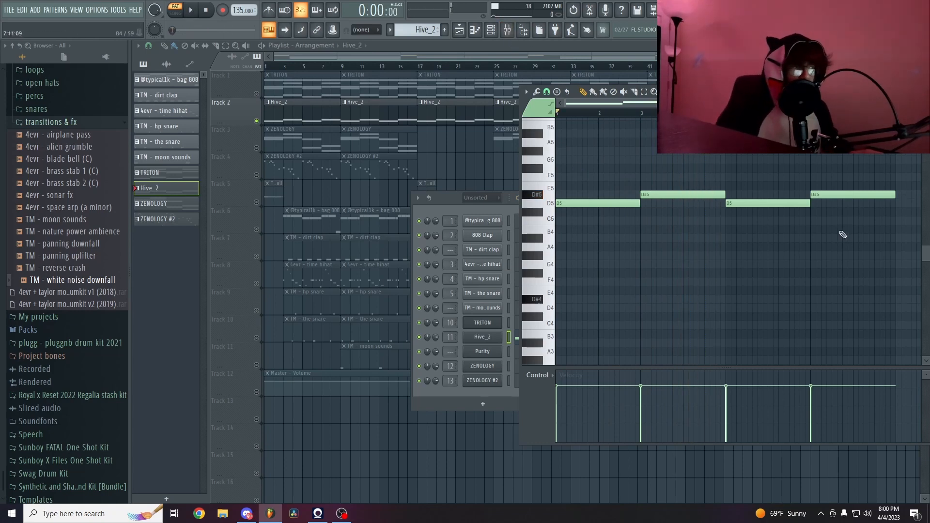
pyautogui.moveTo(881, 234); pyautogui.dragTo(584, 167)
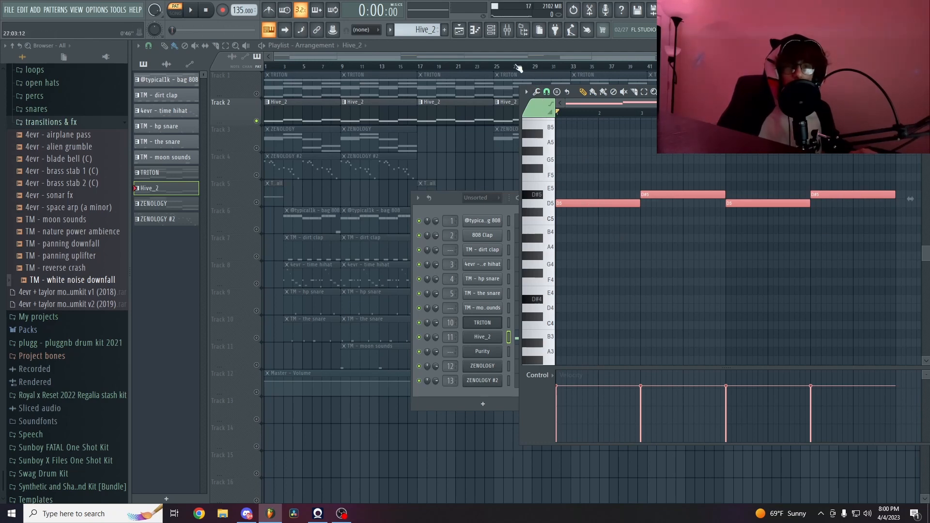
# Step: Inspect the Fruity parametric EQ 2, Fruity Reeverb 2 and Portal effects on mixer Insert 11
pyautogui.click(507, 29)
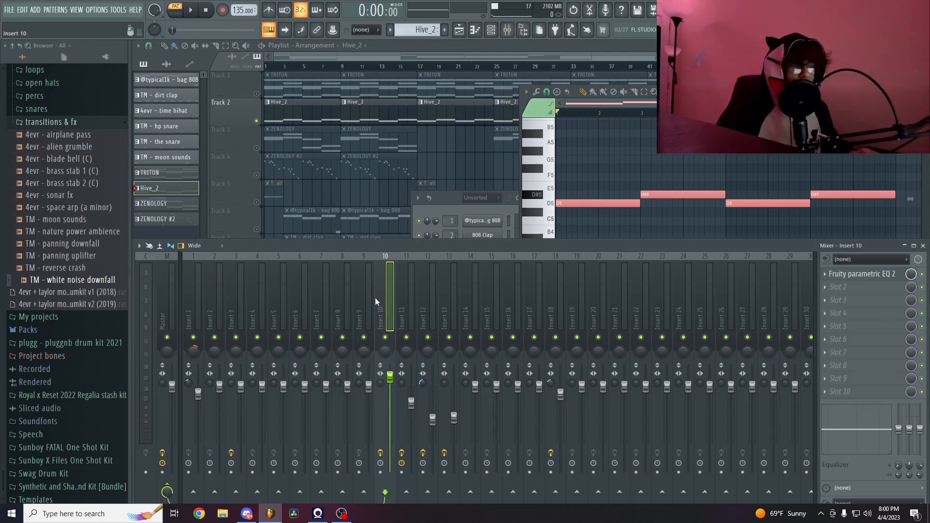
pyautogui.click(410, 306)
pyautogui.click(855, 277)
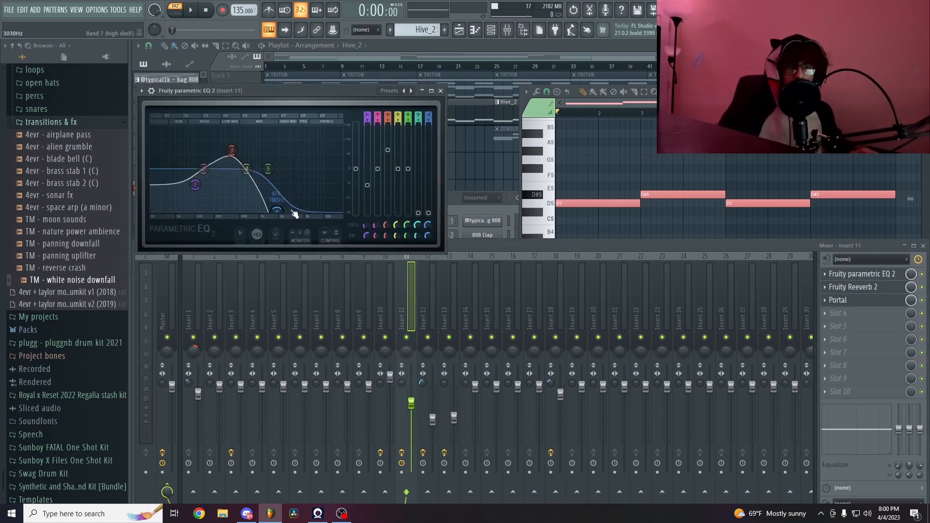
pyautogui.click(852, 288)
pyautogui.click(851, 288)
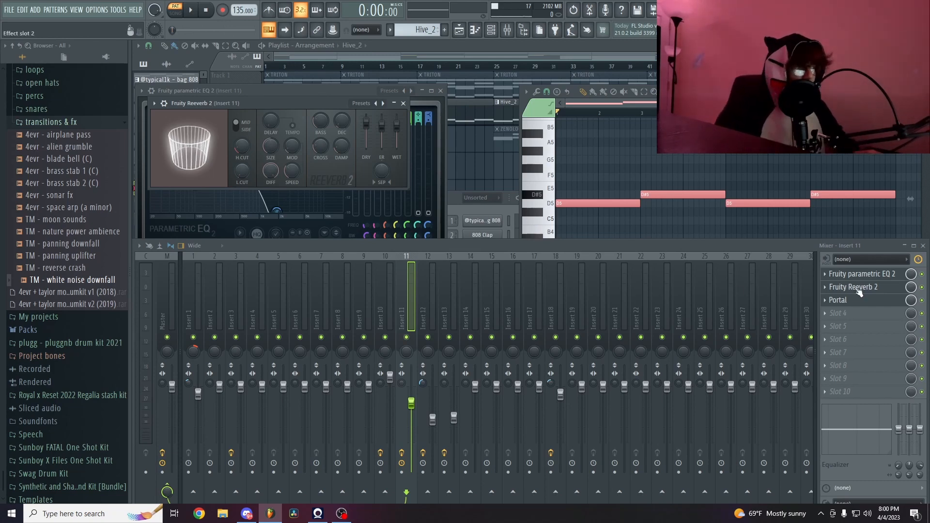
pyautogui.click(838, 300)
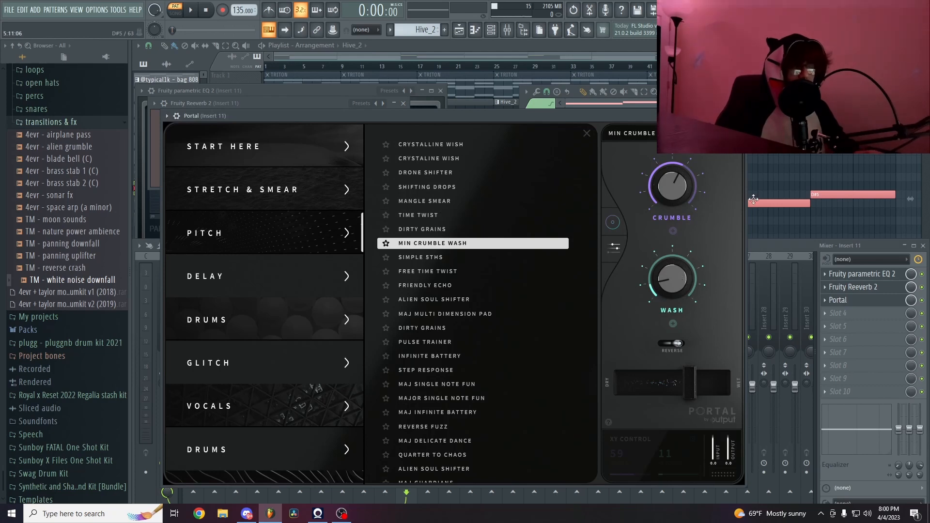
pyautogui.click(769, 216)
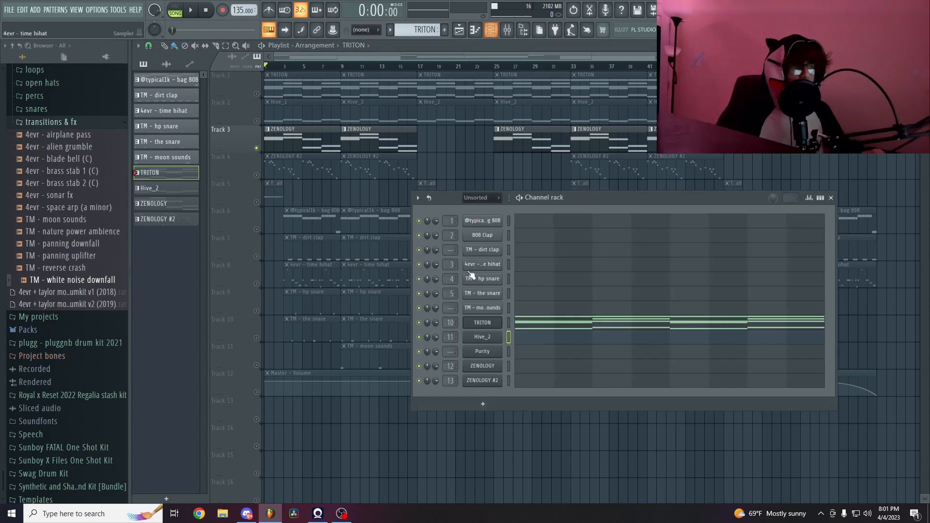
# Step: Open the ZENOLOGY channel's instrument to check its preset, and pick the ZENOLOGY pattern on Track 3
pyautogui.click(491, 29)
pyautogui.click(482, 366)
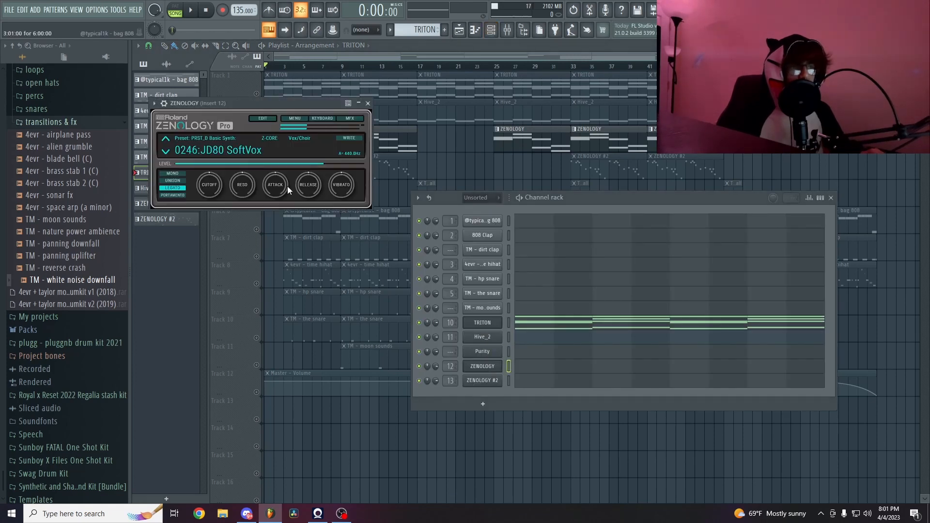
pyautogui.click(396, 133)
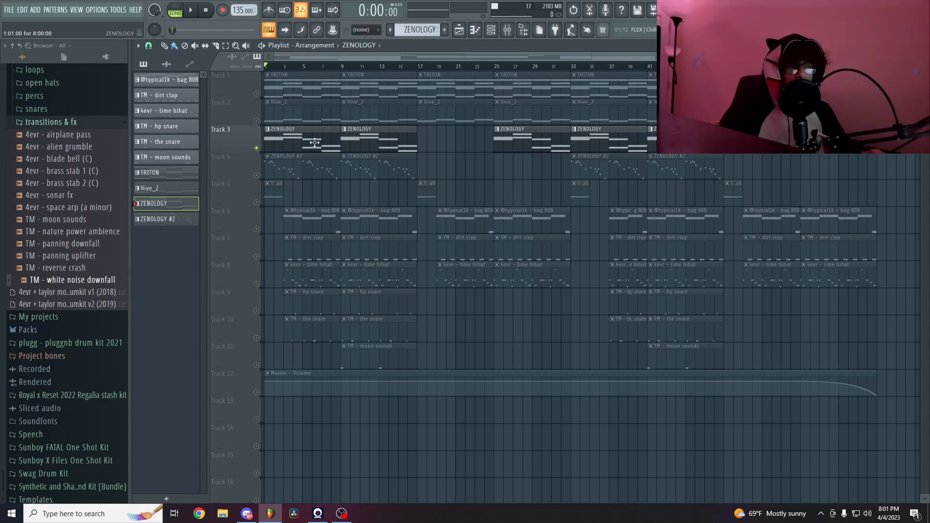
# Step: Show mixer Insert 12 to review the ZENOLOGY effect chain
pyautogui.click(507, 29)
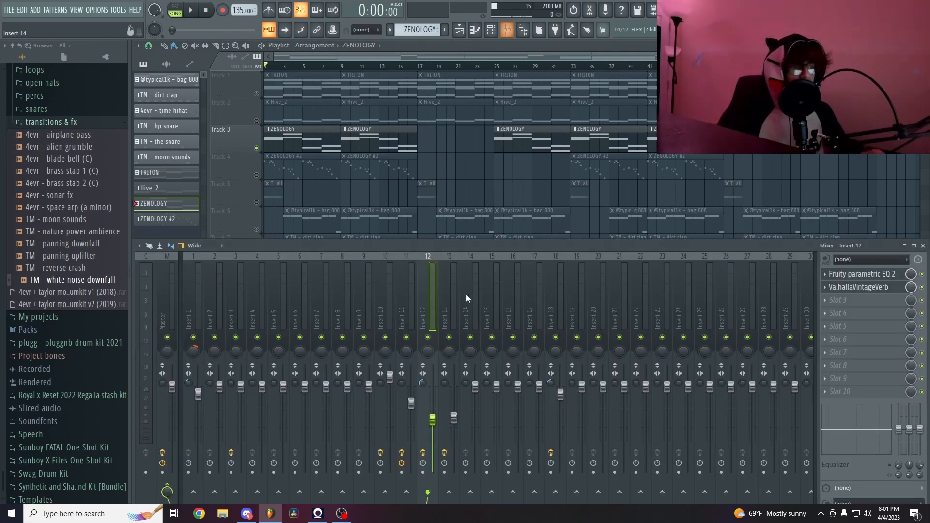
pyautogui.click(444, 301)
pyautogui.click(434, 305)
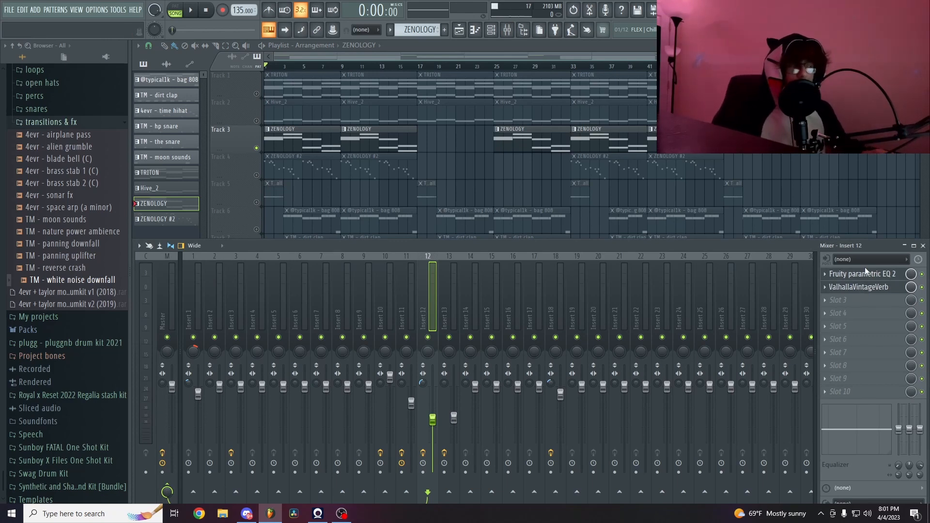
# Step: Open the ZENOLOGY pattern from Track 3 in the piano roll and play it back
pyautogui.click(262, 97)
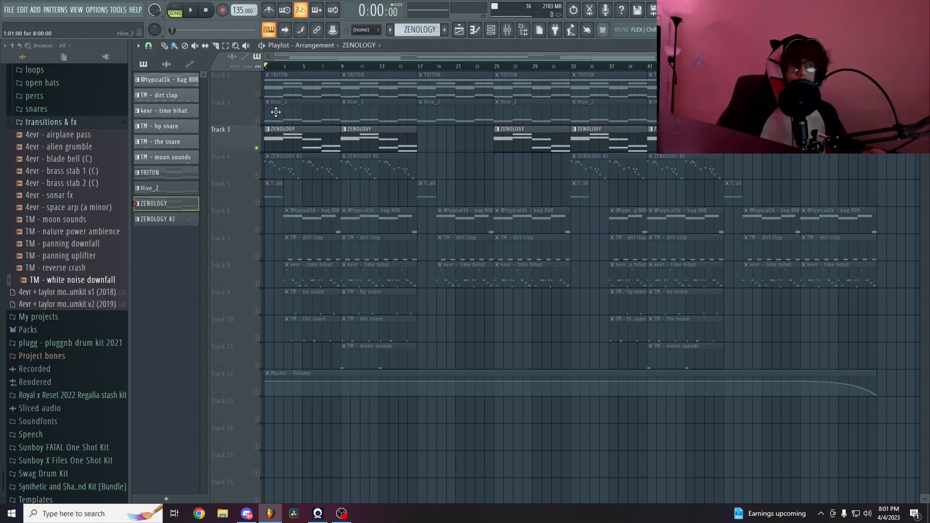
pyautogui.press('l')
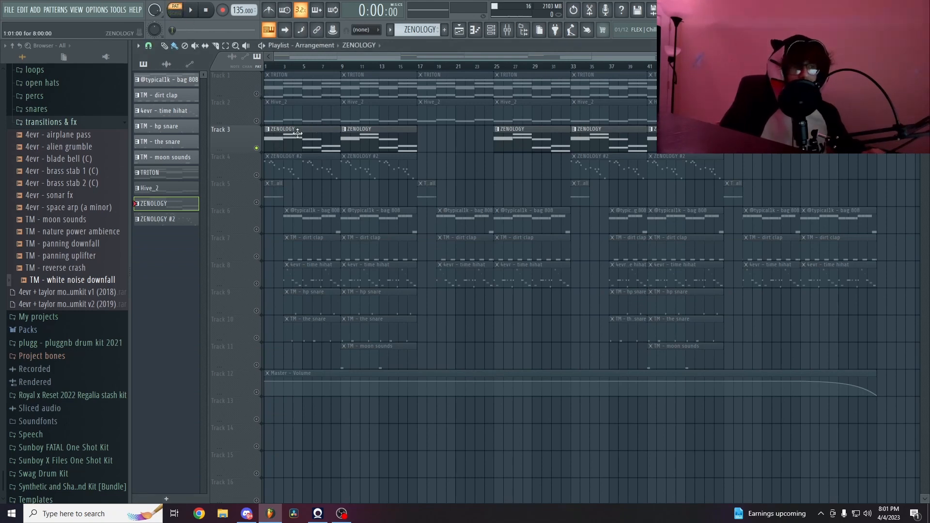
pyautogui.doubleClick(304, 134)
pyautogui.press('space')
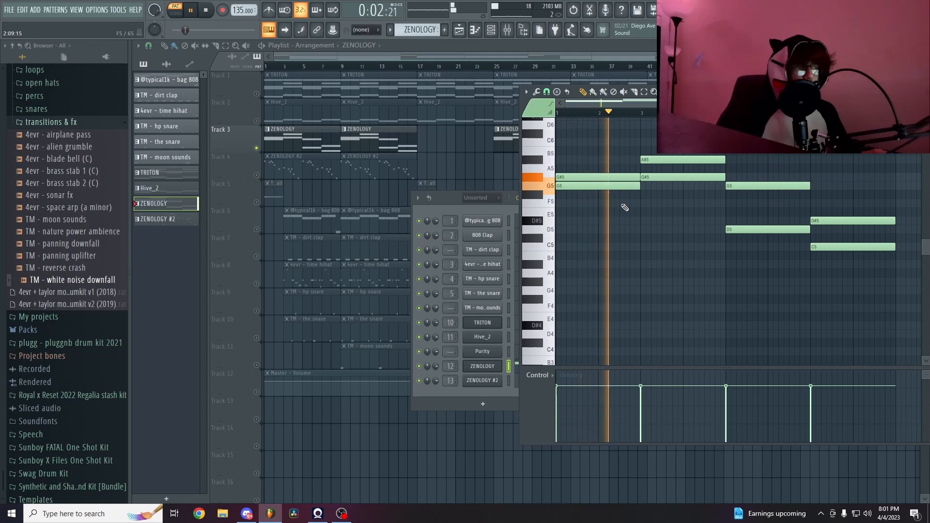
# Step: Unmute Track 1 and play the song with TRITON and ZENOLOGY together
pyautogui.click(264, 101)
pyautogui.press('l')
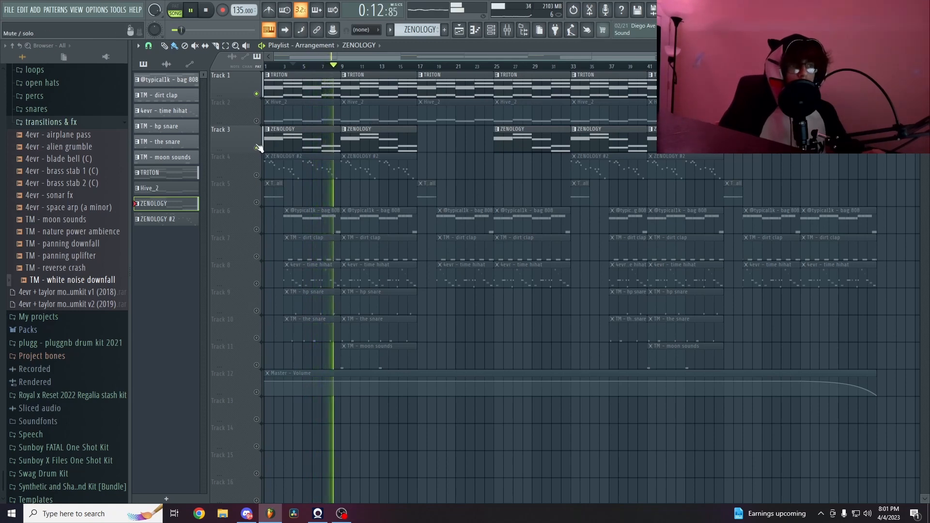
pyautogui.press('space')
# Step: Reopen the ZENOLOGY pattern in the piano roll and view its notes from the first bar
pyautogui.doubleClick(288, 141)
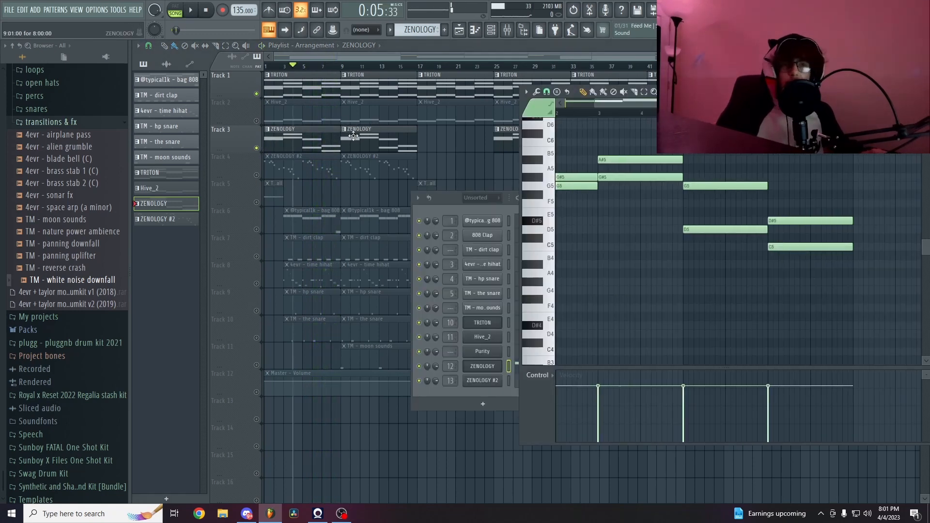
pyautogui.hscroll(-1, 743, 262)
pyautogui.scroll(3, 744, 262)
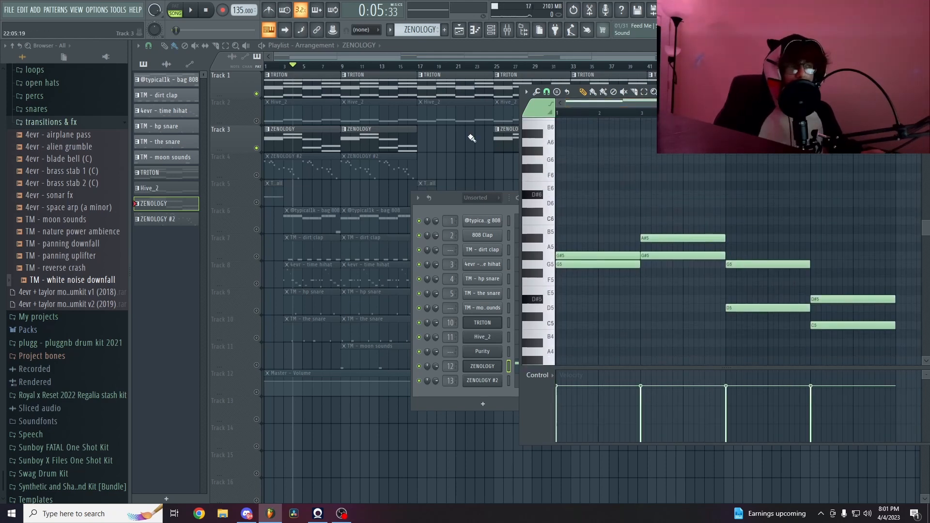
# Step: Open the TRITON pattern in the piano roll and select the notes of its last two chords
pyautogui.doubleClick(302, 84)
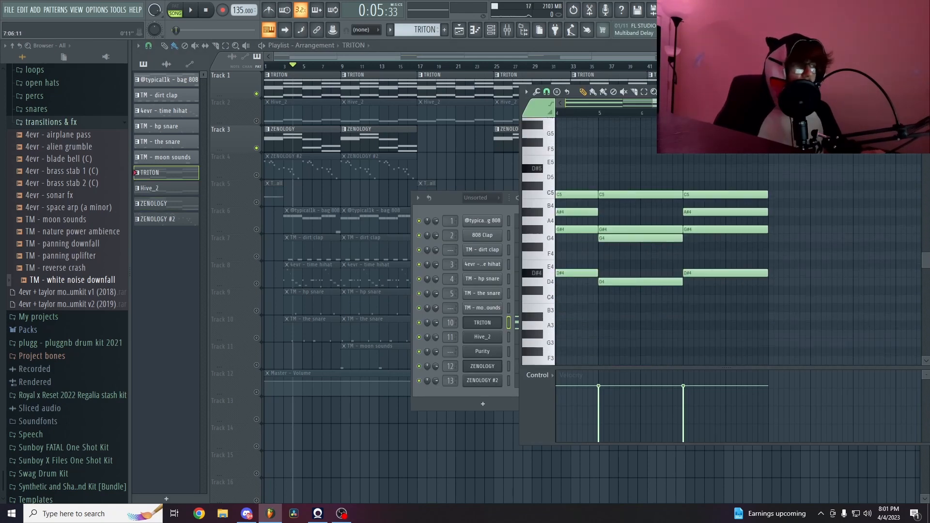
pyautogui.hscroll(-3, 727, 267)
pyautogui.moveTo(890, 328); pyautogui.dragTo(761, 180)
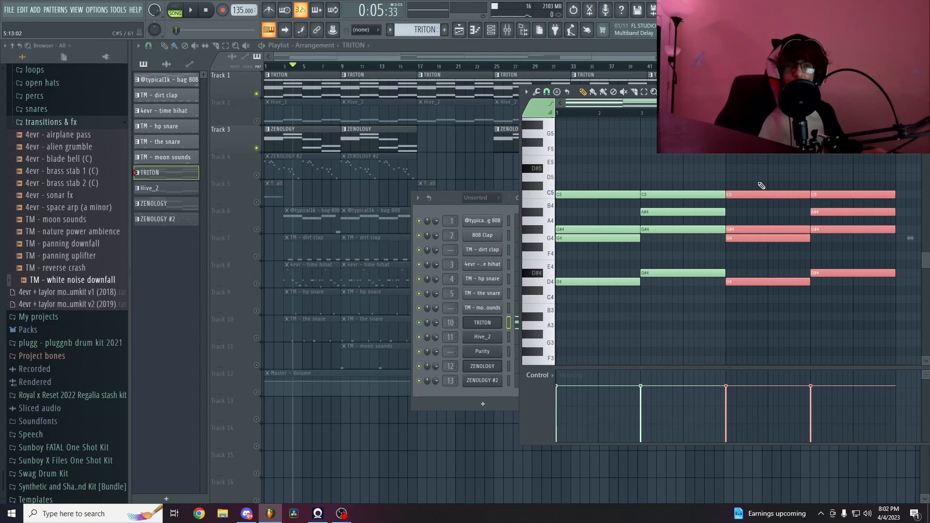
# Step: Return to the ZENOLOGY pattern in the piano roll and select all its notes
pyautogui.doubleClick(399, 139)
pyautogui.moveTo(819, 287); pyautogui.dragTo(392, 75)
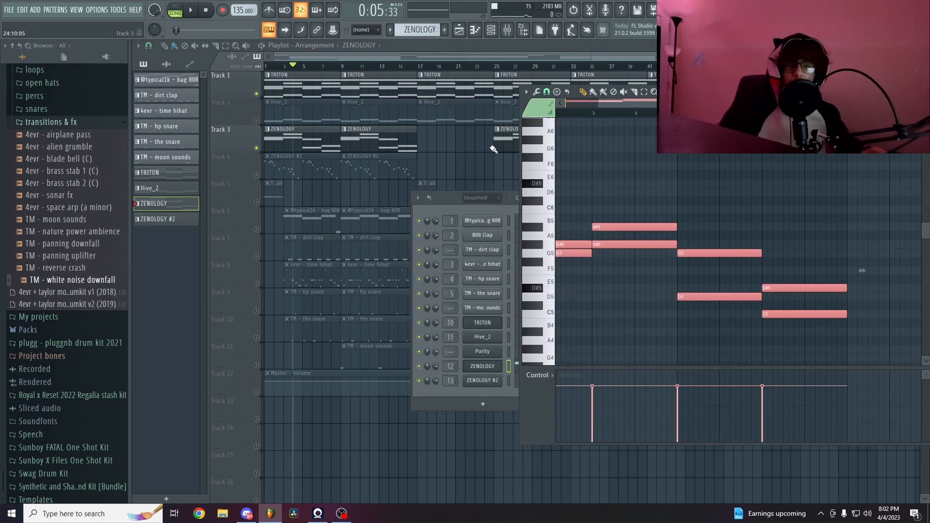
pyautogui.moveTo(650, 103); pyautogui.dragTo(599, 94)
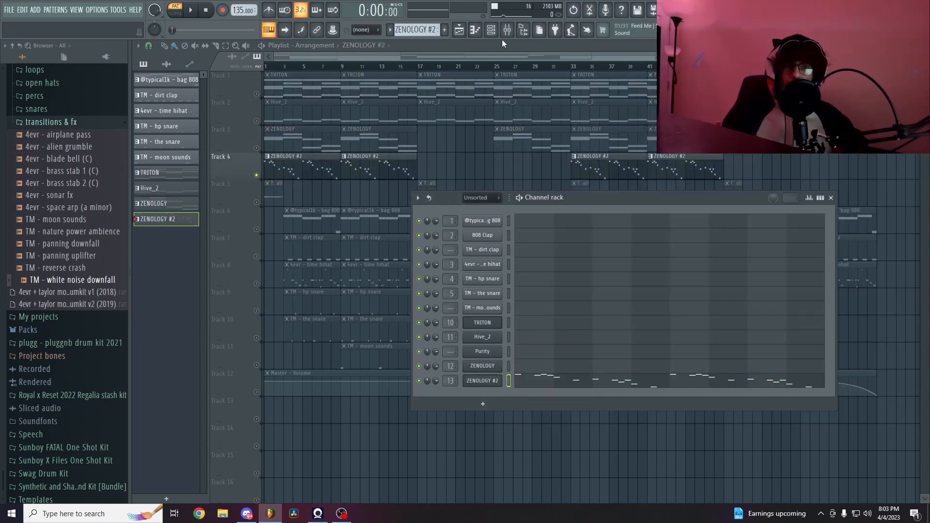
# Step: Open the ZENOLOGY #2 channel's instrument to check its preset
pyautogui.click(494, 383)
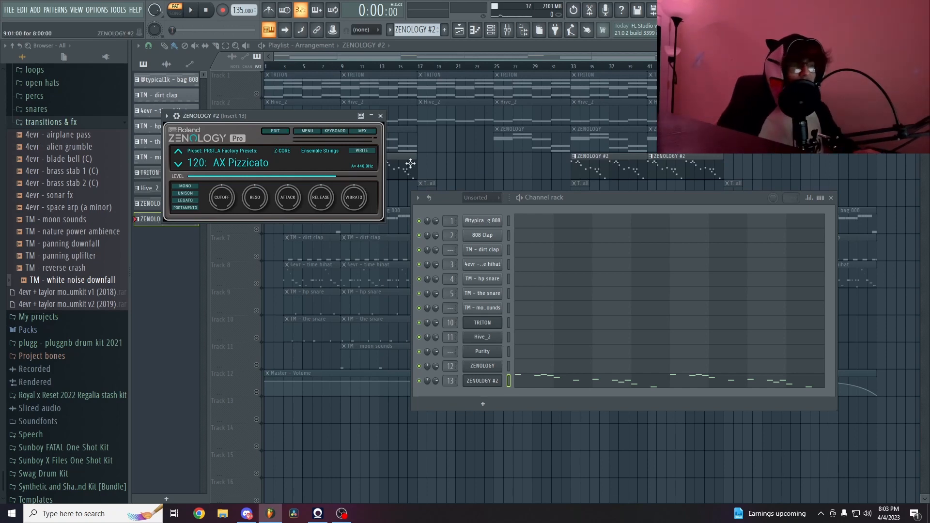
# Step: Close the ZENOLOGY #2 instrument, show the pattern's notes in the piano roll and play them back
pyautogui.press('Escape')
pyautogui.press('F7')
pyautogui.press('space')
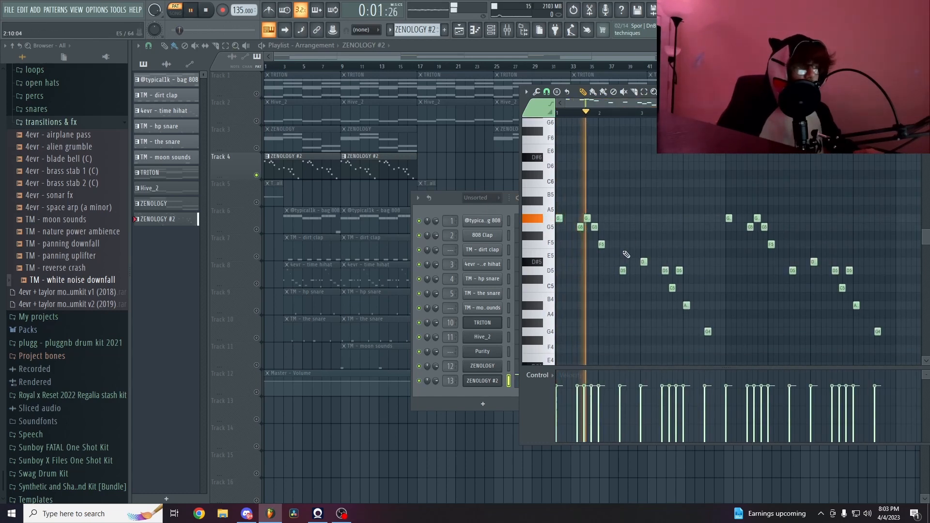
pyautogui.scroll(-1, 639, 261)
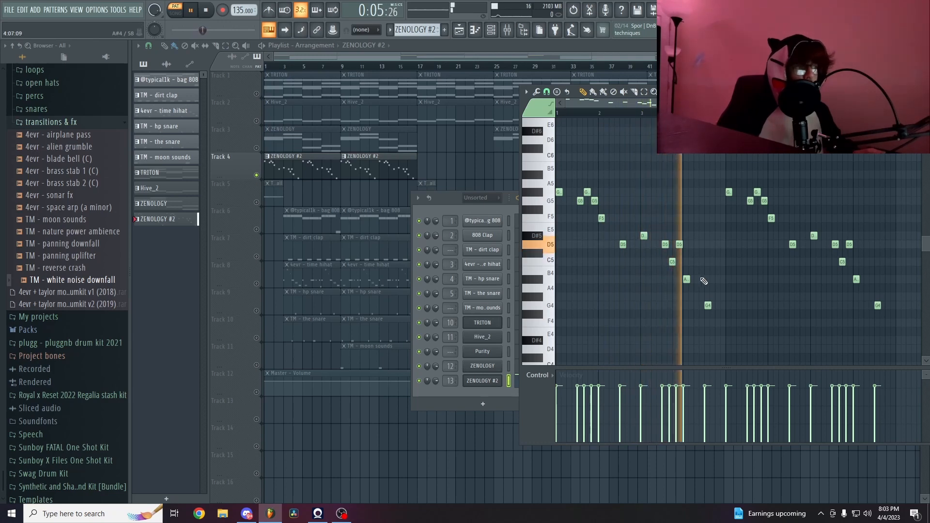
pyautogui.press('space')
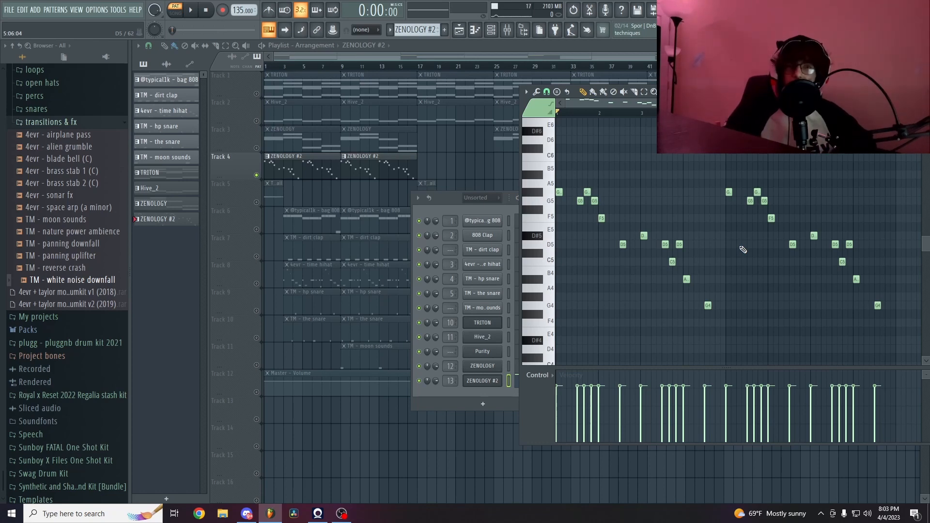
# Step: Open the mixer to check the effect slots of Insert 3, then return to the playlist
pyautogui.click(507, 29)
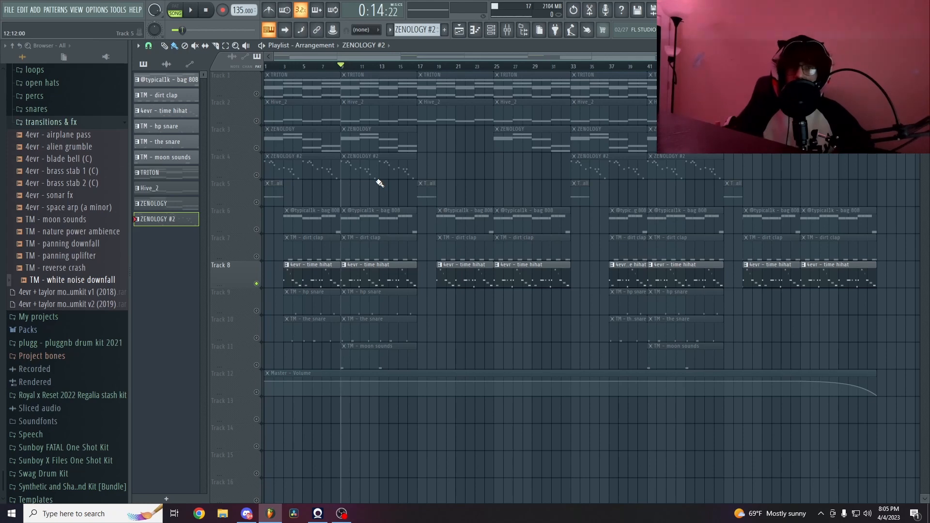
pyautogui.press('F9')
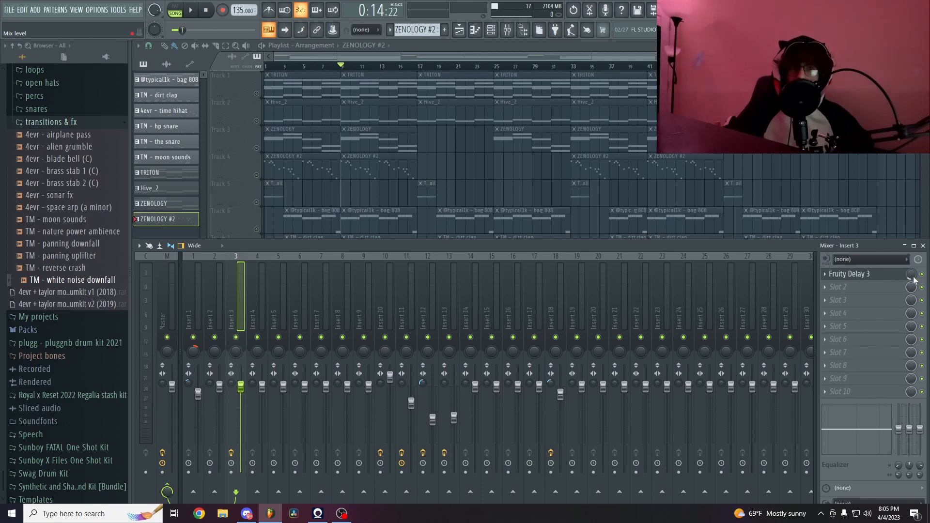
pyautogui.press('F9')
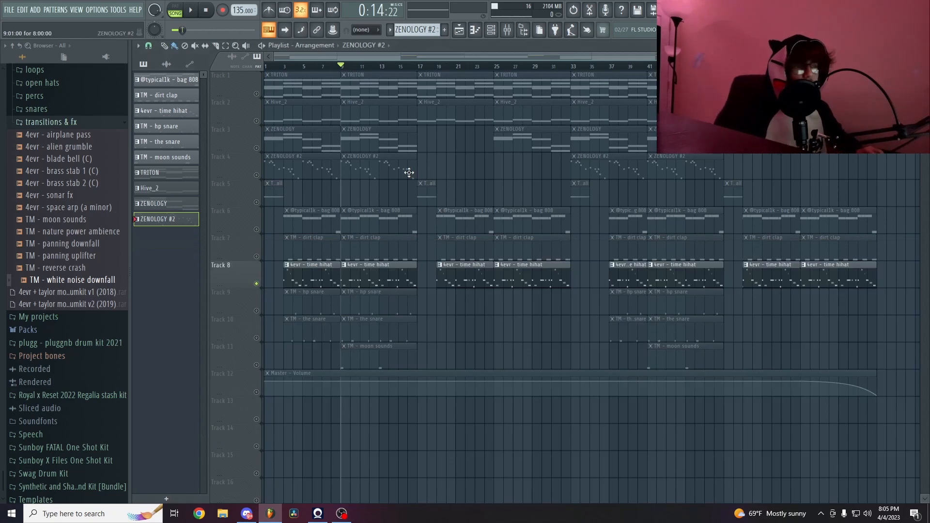
# Step: Open the 4evr - time hihat pattern in a maximized piano roll and view its notes from the first bar
pyautogui.doubleClick(382, 285)
pyautogui.scroll(-2, 692, 257)
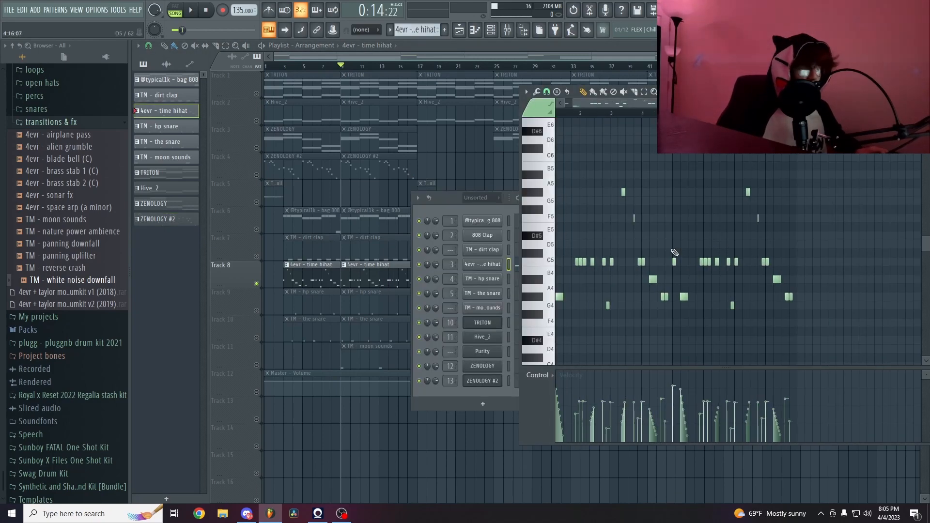
pyautogui.press('Return')
pyautogui.scroll(-2, 295, 205)
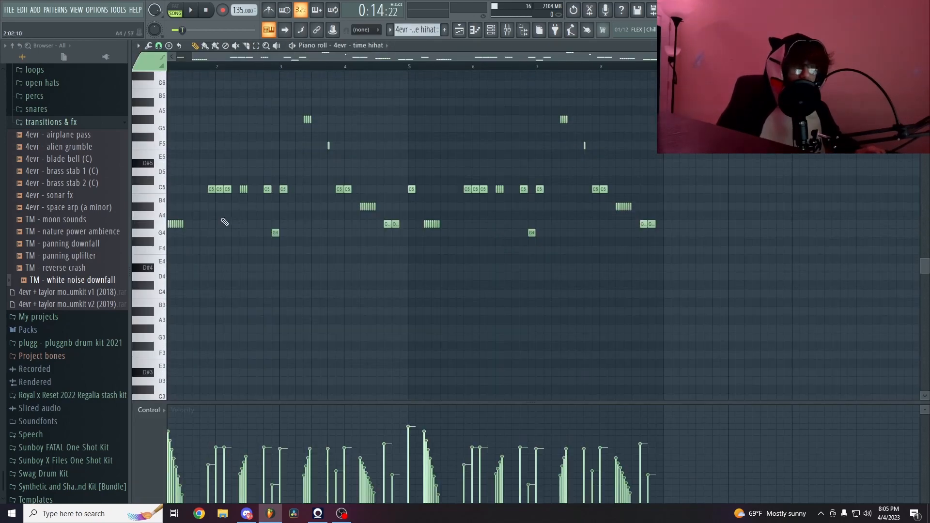
pyautogui.scroll(2, 288, 74)
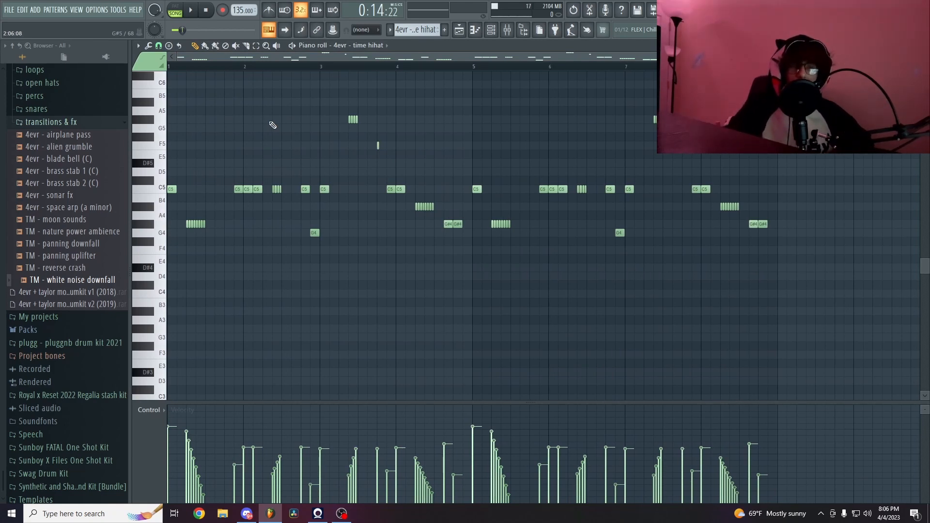
# Step: Play the hi-hat pattern on its own in pattern mode and select the fast note roll in its first bar
pyautogui.click(176, 10)
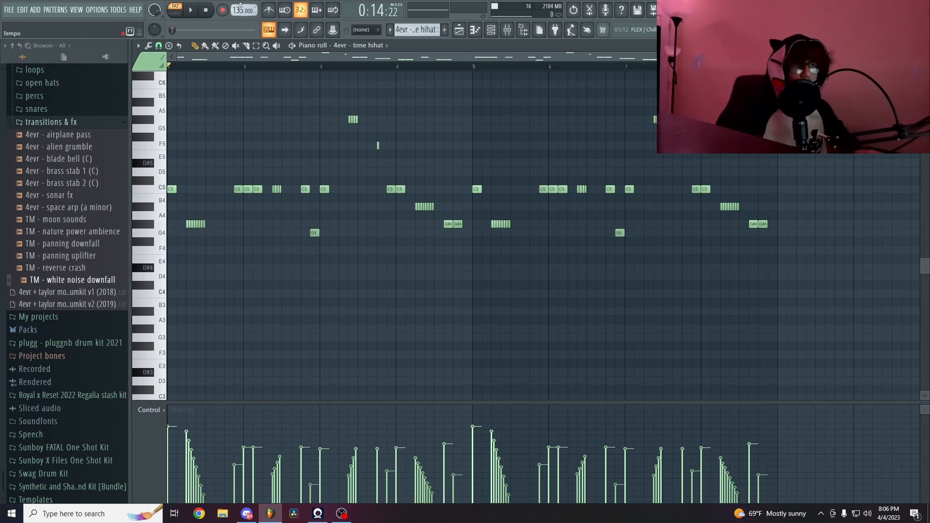
pyautogui.press('space')
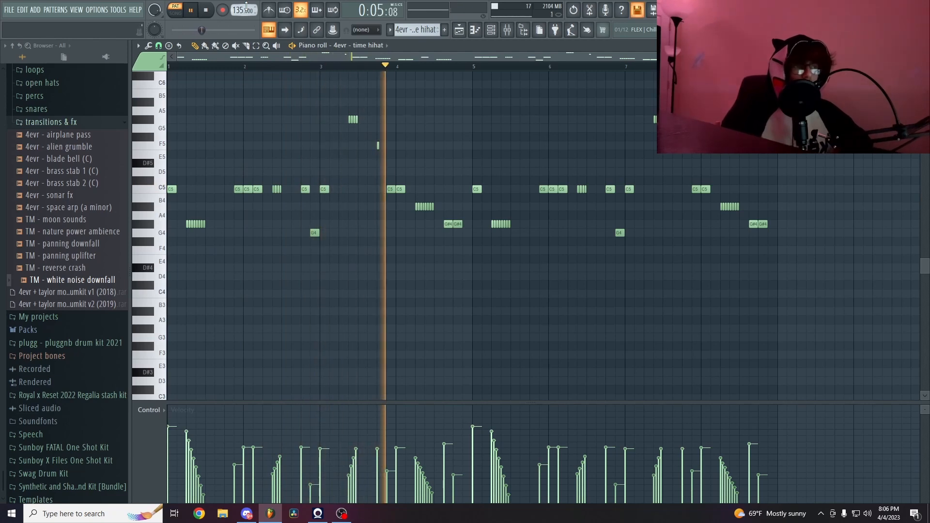
pyautogui.press('space')
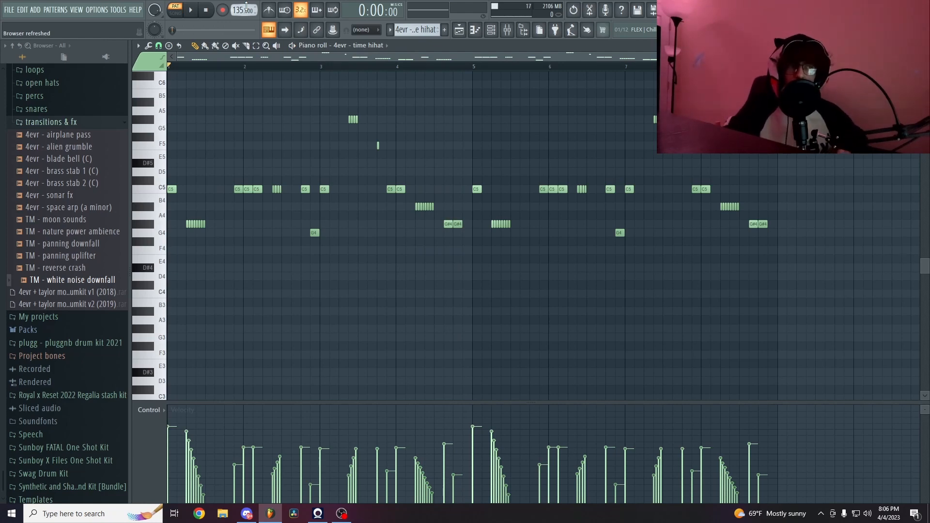
pyautogui.moveTo(175, 217); pyautogui.dragTo(224, 235)
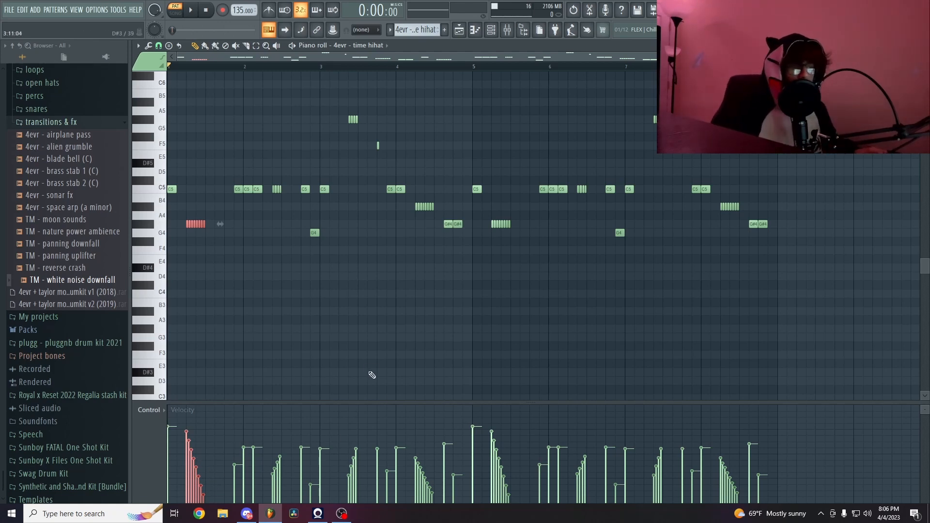
pyautogui.moveTo(509, 360); pyautogui.dragTo(380, 376)
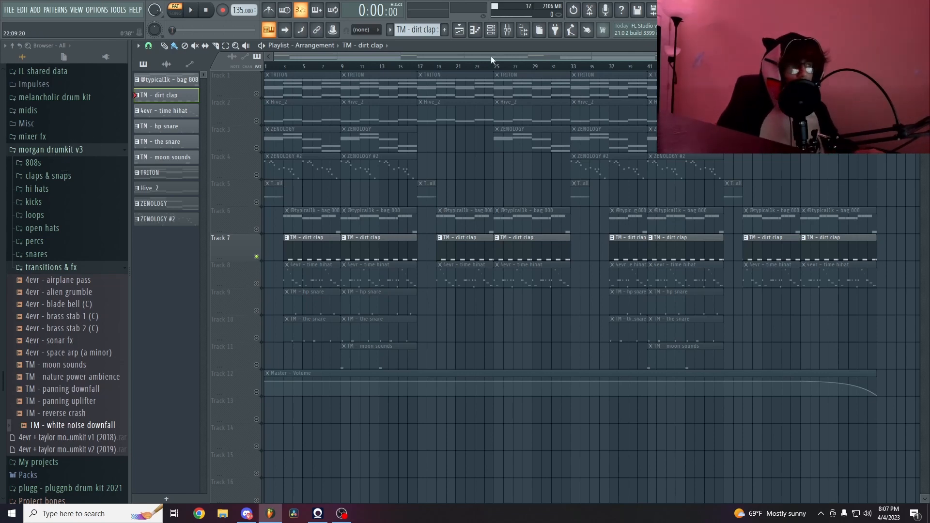
# Step: Inspect the sampler settings of the 4evr - time hihat and TM - dirt clap channels, then return to the playlist
pyautogui.click(495, 34)
pyautogui.click(482, 265)
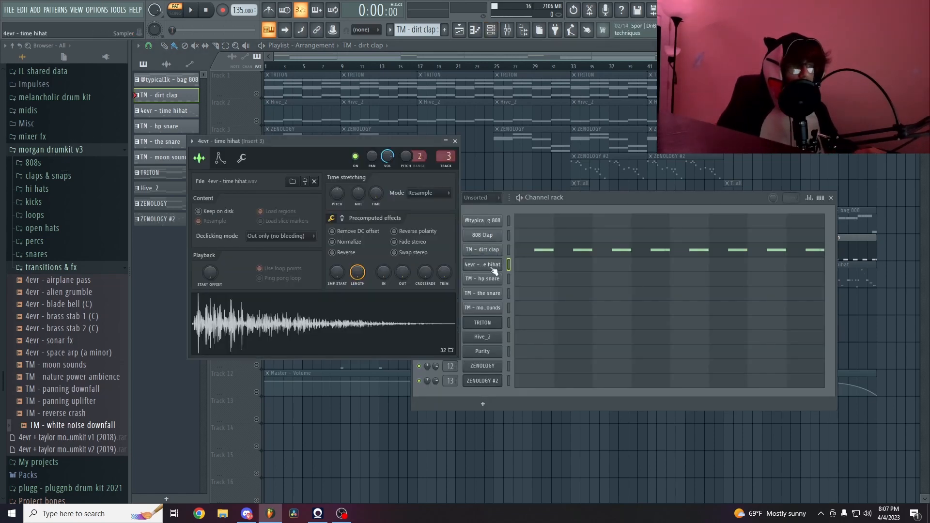
pyautogui.press('Up')
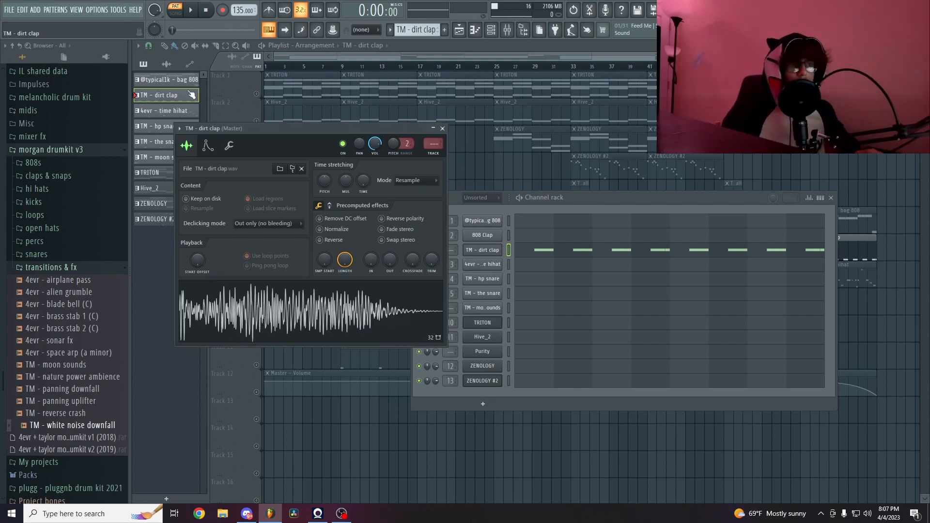
pyautogui.click(393, 45)
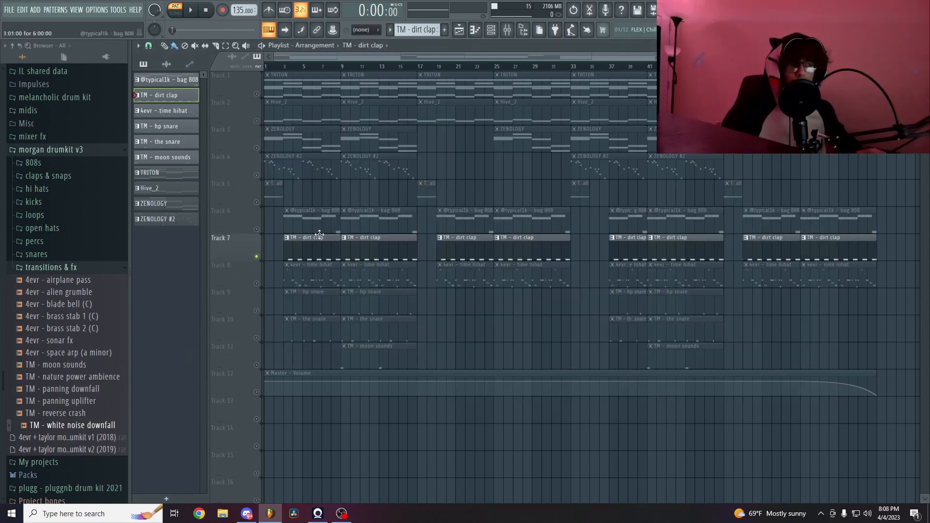
# Step: Open the TM - dirt clap pattern in the piano roll and play it from the start and from bar 4
pyautogui.doubleClick(352, 249)
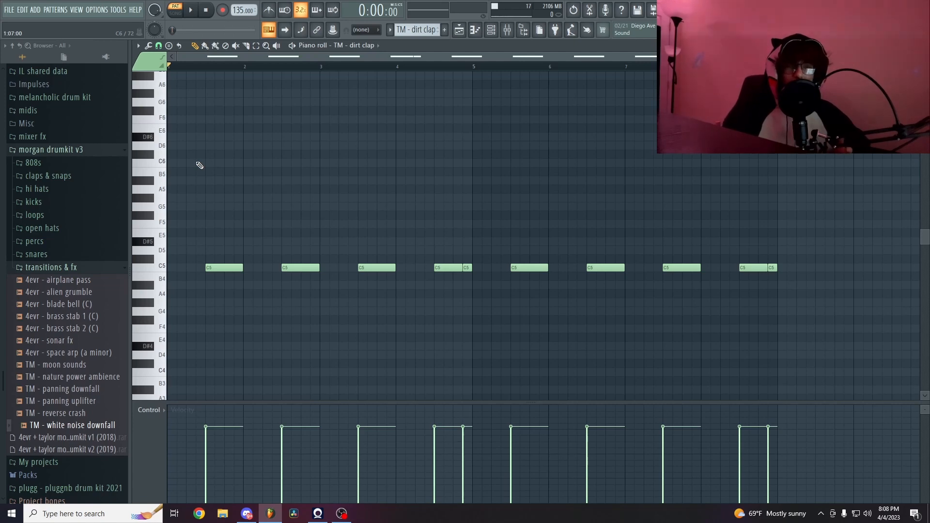
pyautogui.press('space')
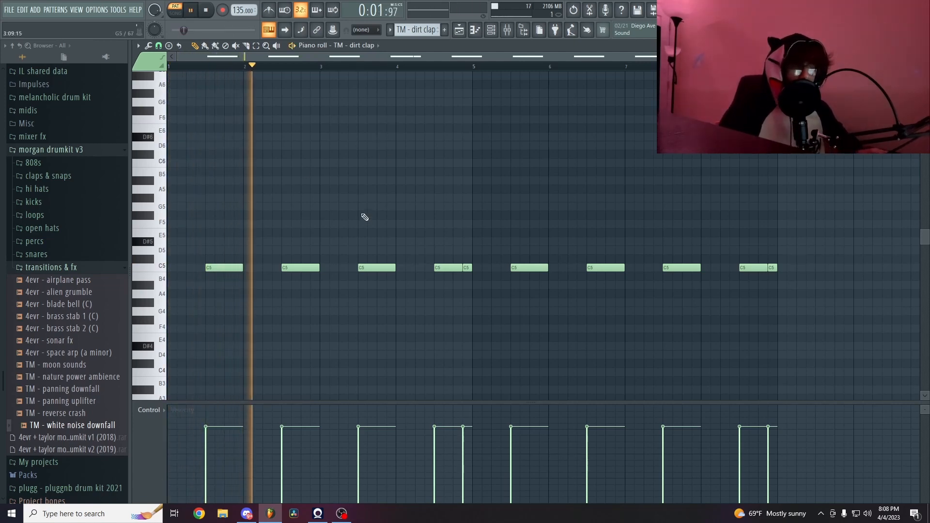
pyautogui.press('space')
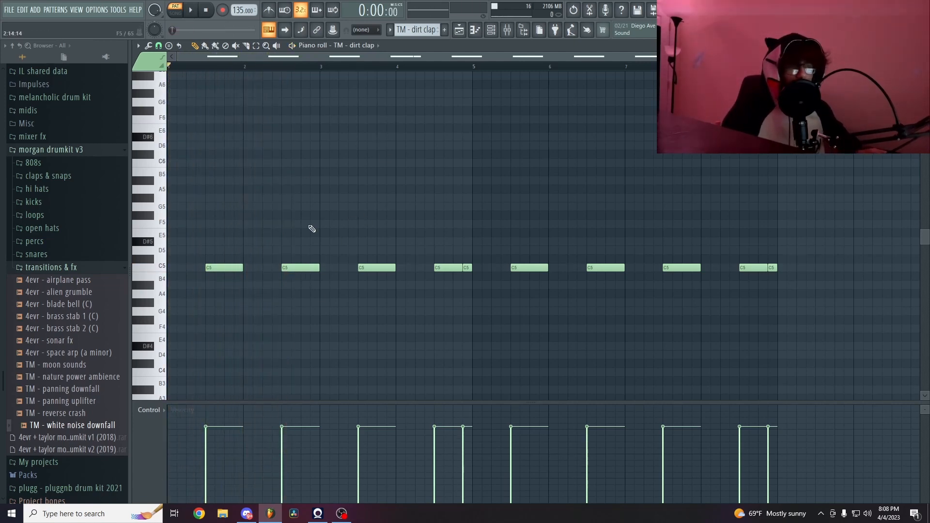
pyautogui.click(424, 66)
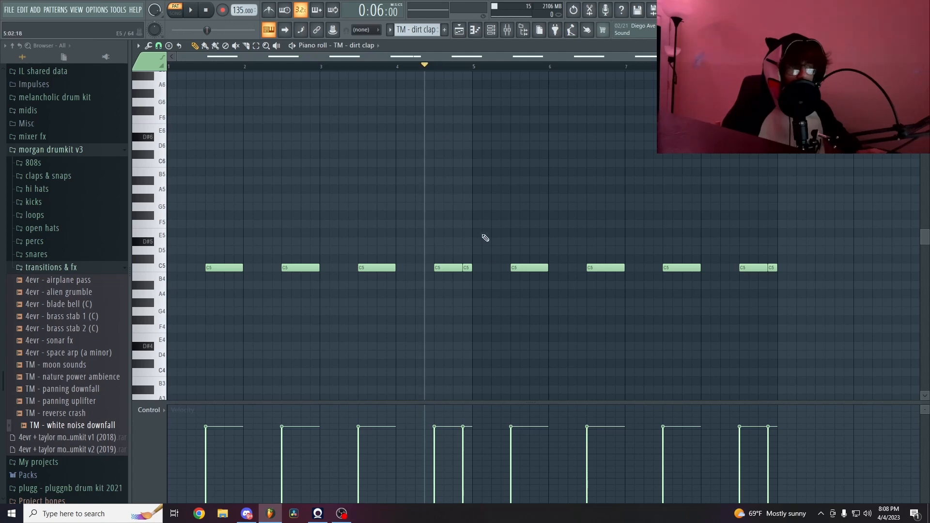
pyautogui.press('space')
pyautogui.press('space')
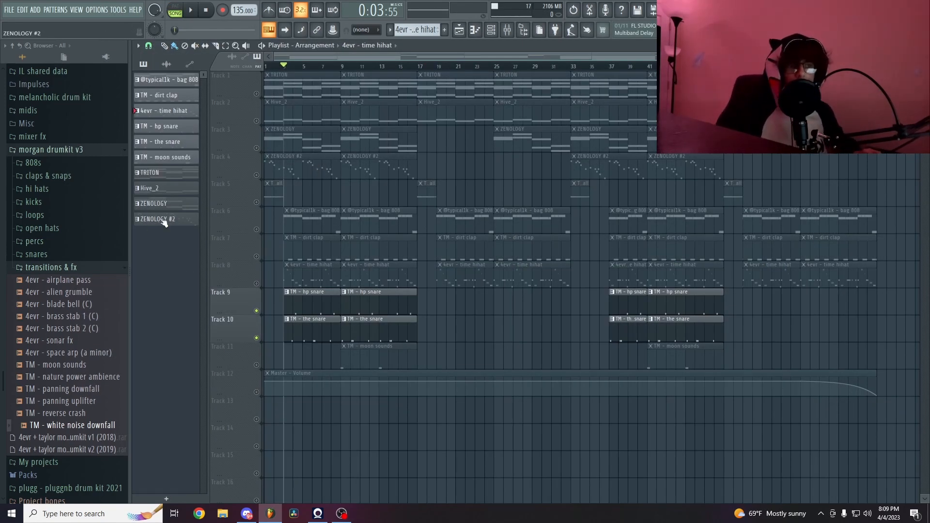
# Step: Inspect the sampler settings of the TM - the snare and TM - hp snare channels, then close them
pyautogui.press('F6')
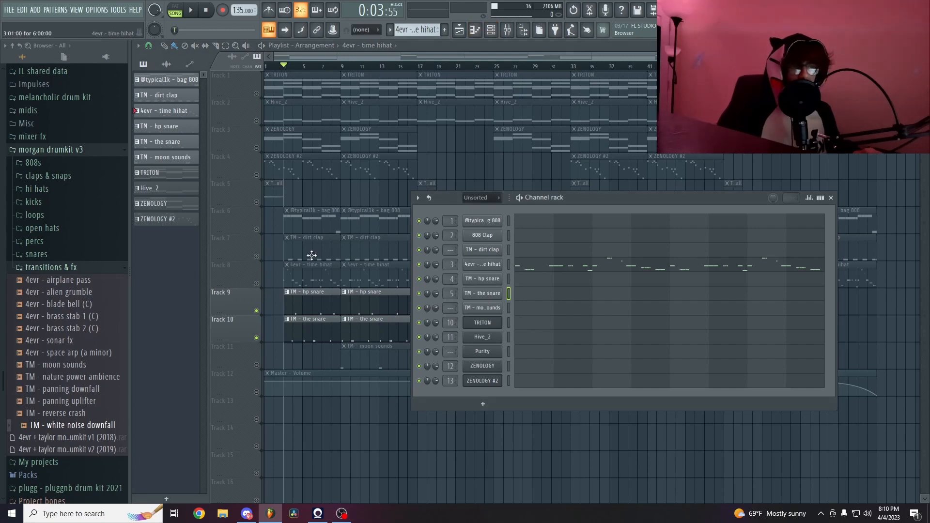
pyautogui.click(482, 293)
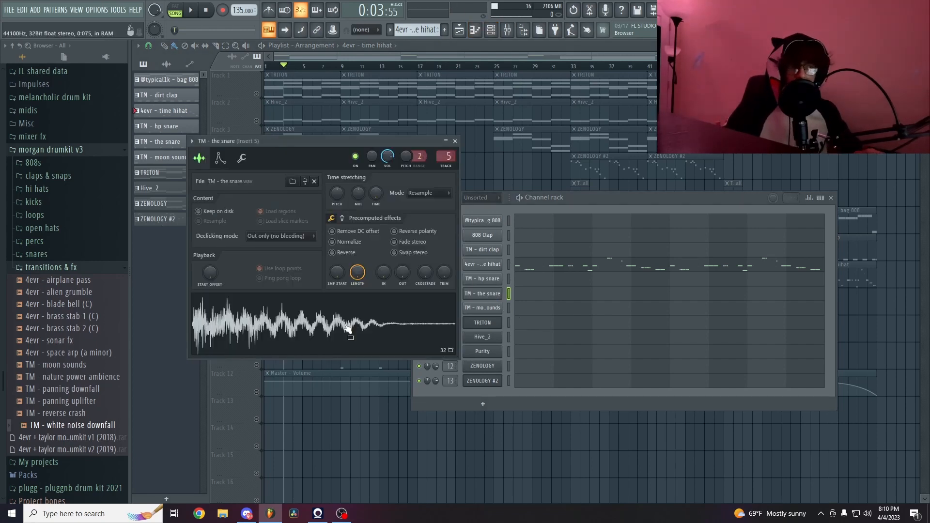
pyautogui.press('Up')
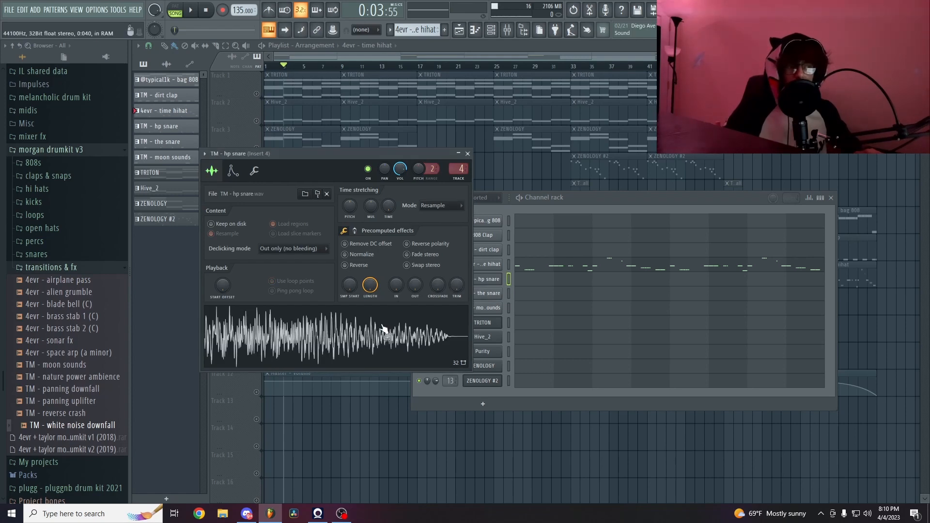
pyautogui.click(468, 154)
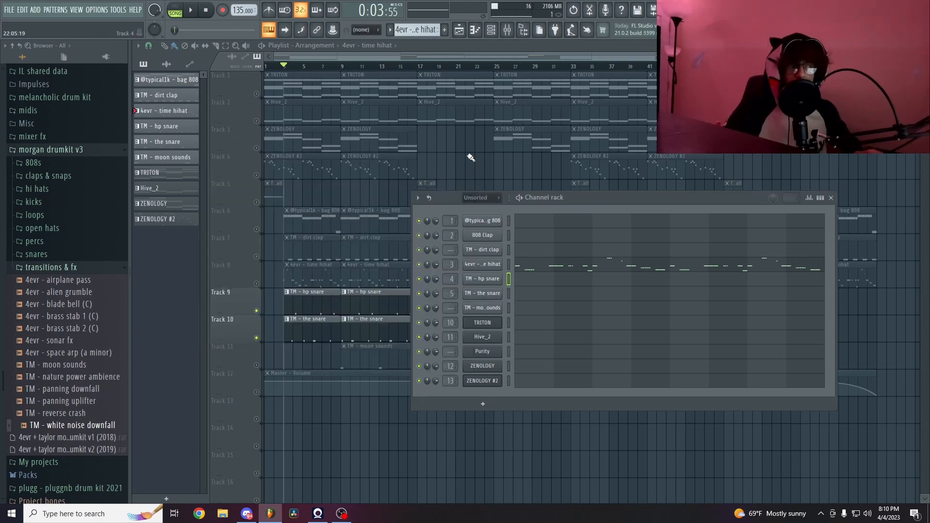
# Step: Unmute the dirt clap and time hihat tracks (Track 7 and Track 8) and play them together with the snares
pyautogui.click(257, 257)
pyautogui.click(256, 284)
pyautogui.press('space')
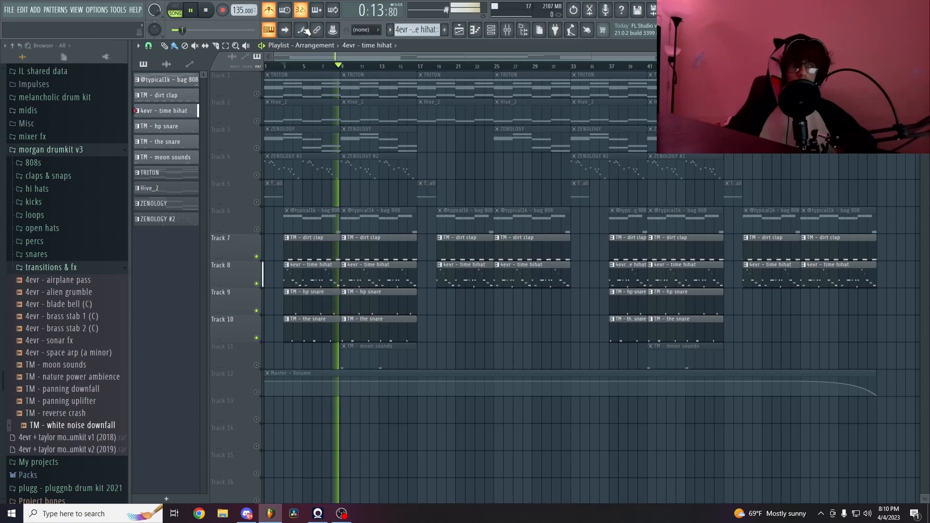
pyautogui.press('space')
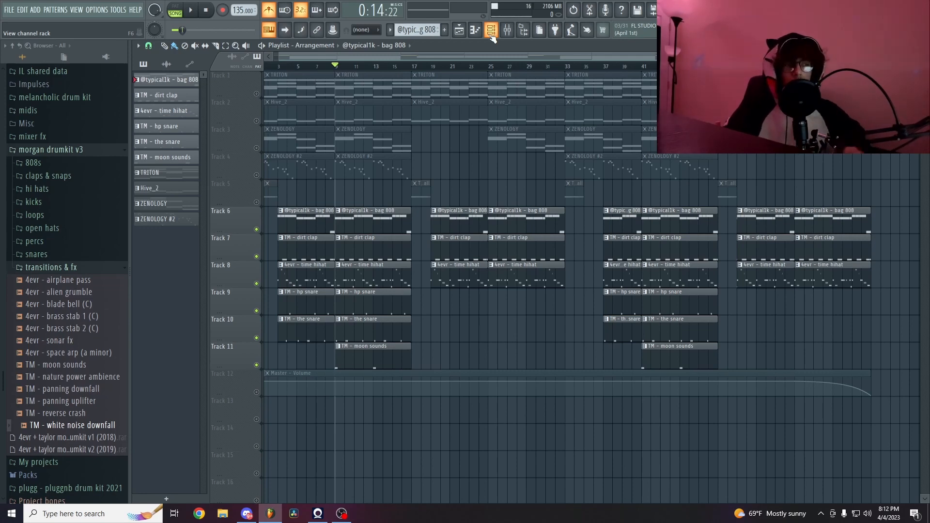
# Step: View the bag 808 pattern's notes in the piano roll, close it and play the drum and 808 tracks from bar 9
pyautogui.click(476, 31)
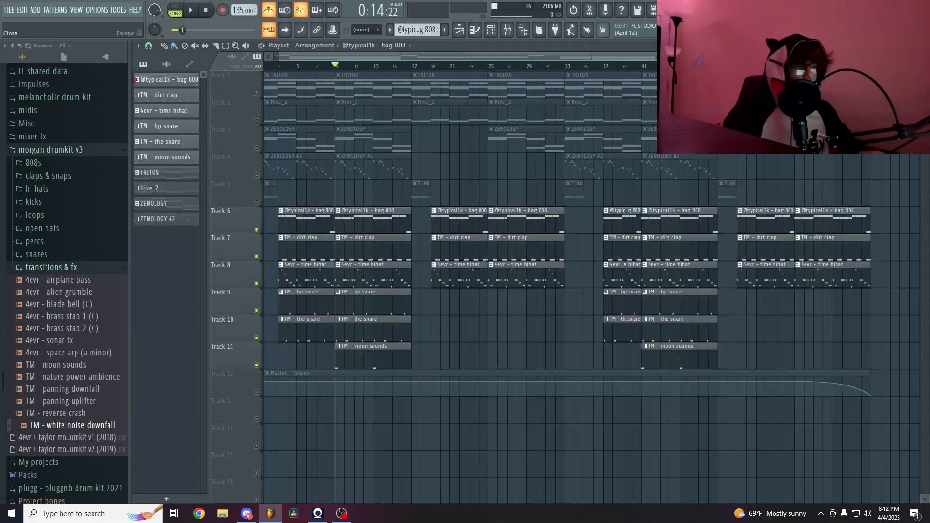
pyautogui.press('Escape')
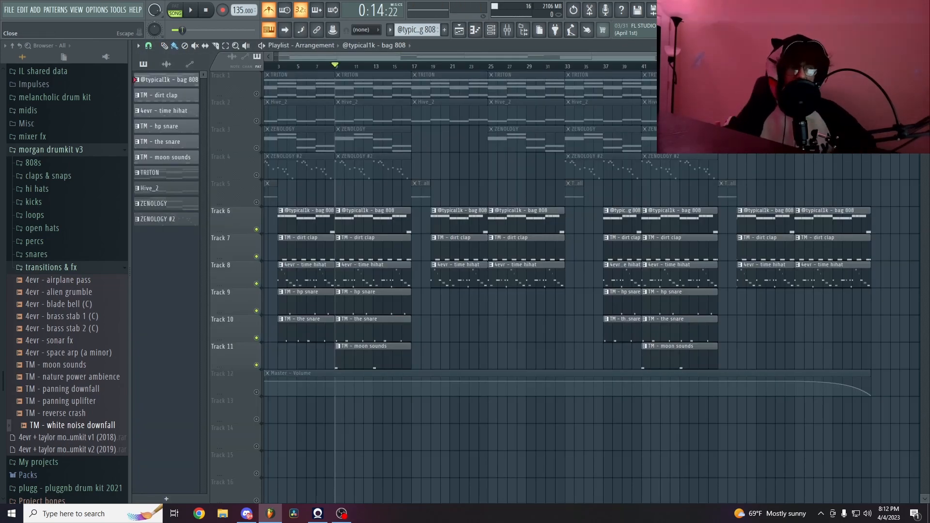
pyautogui.press('space')
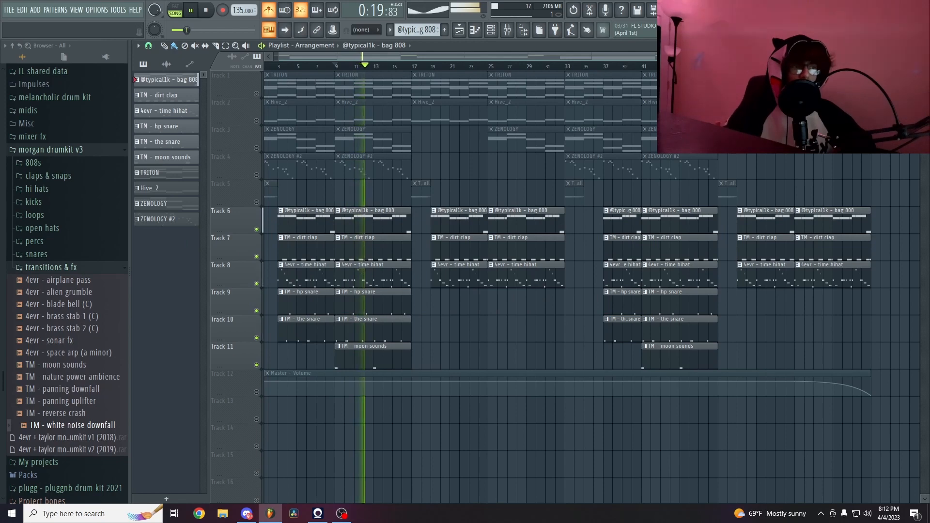
pyautogui.press('space')
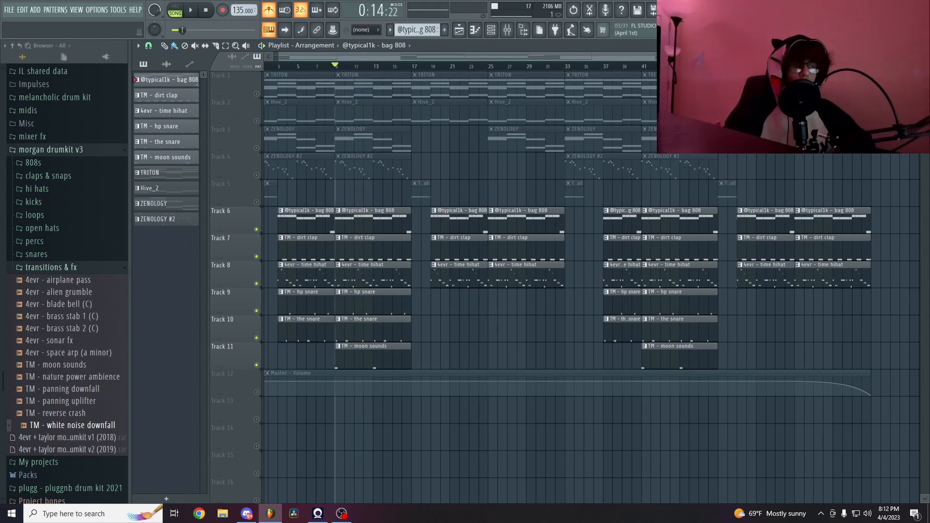